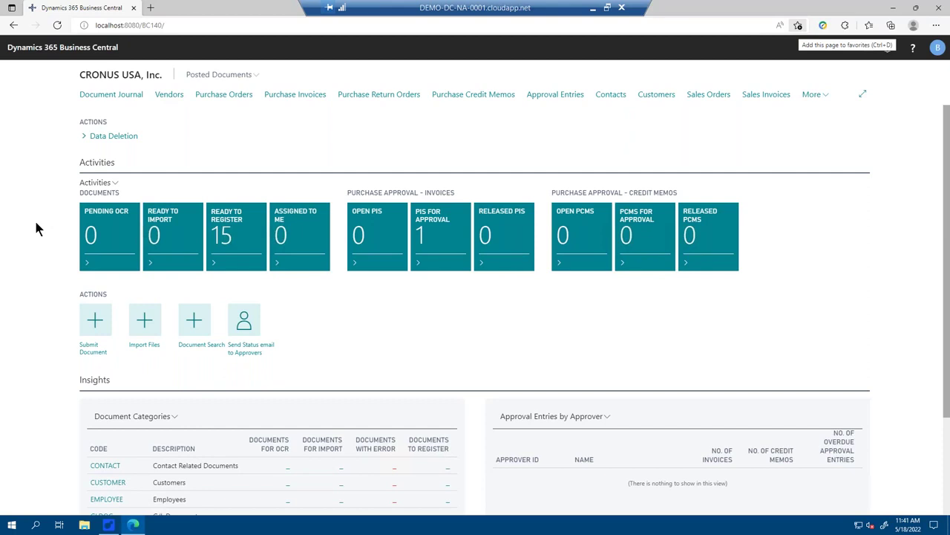
- Open the document journal for the PURCHASE document category from the role center
{"action": "scroll", "coordinate": [37, 230], "scroll_direction": "down", "scroll_amount": 2}
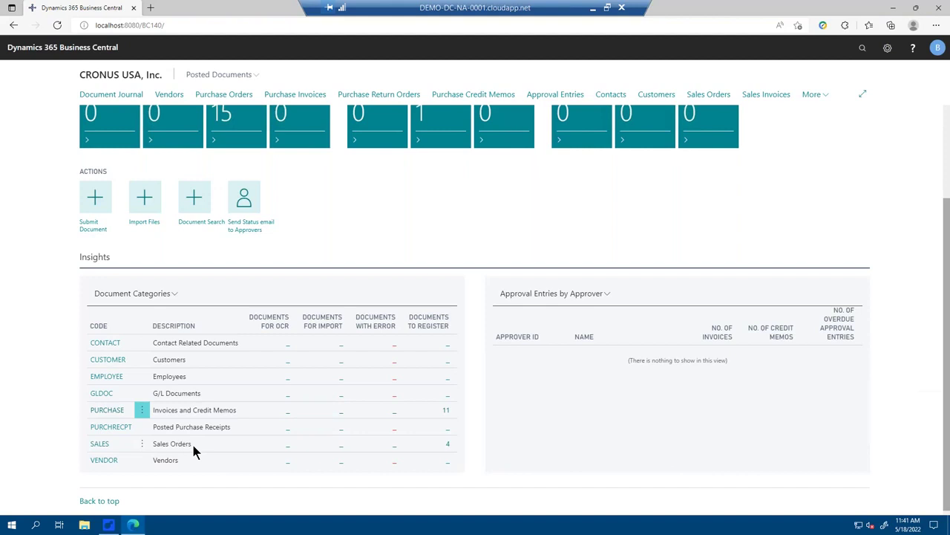
{"action": "scroll", "coordinate": [34, 419], "scroll_direction": "up", "scroll_amount": 2}
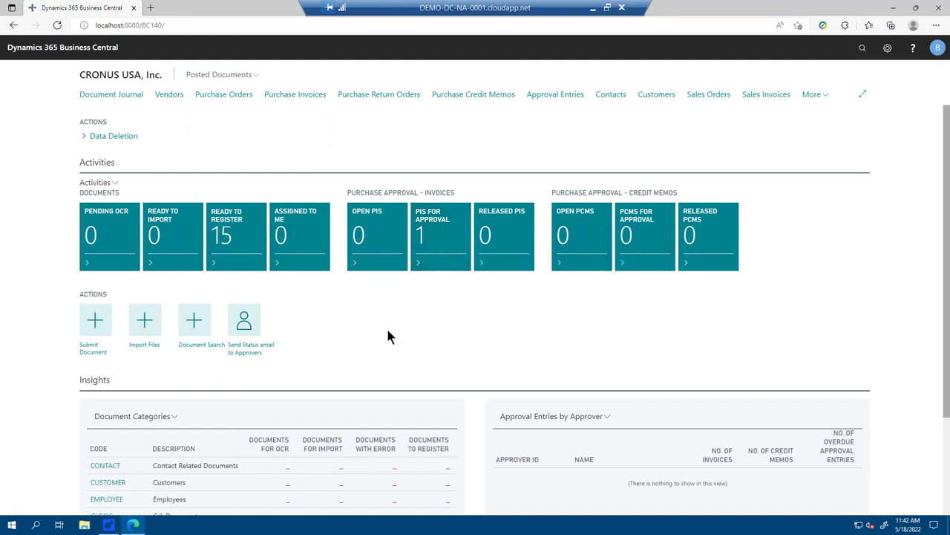
{"action": "scroll", "coordinate": [12, 318], "scroll_direction": "down", "scroll_amount": 2}
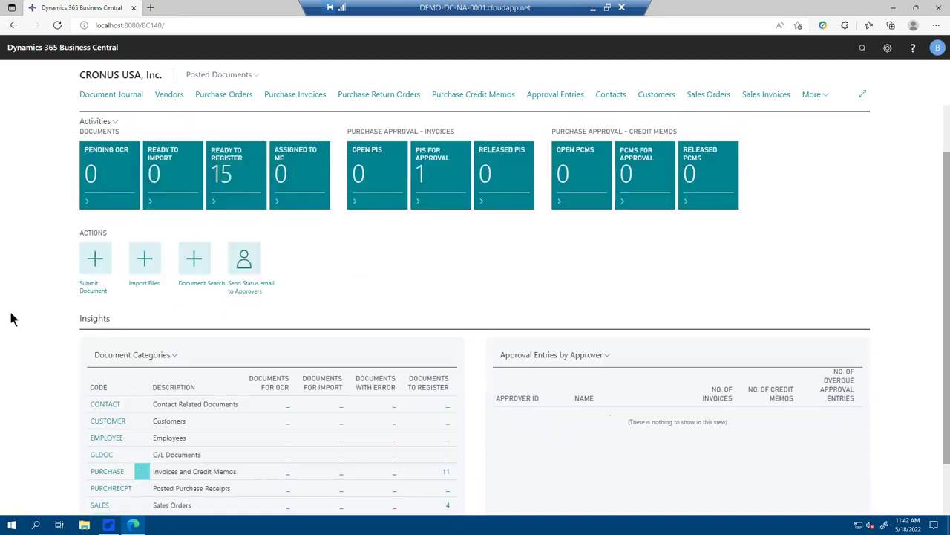
{"action": "left_click", "coordinate": [104, 409]}
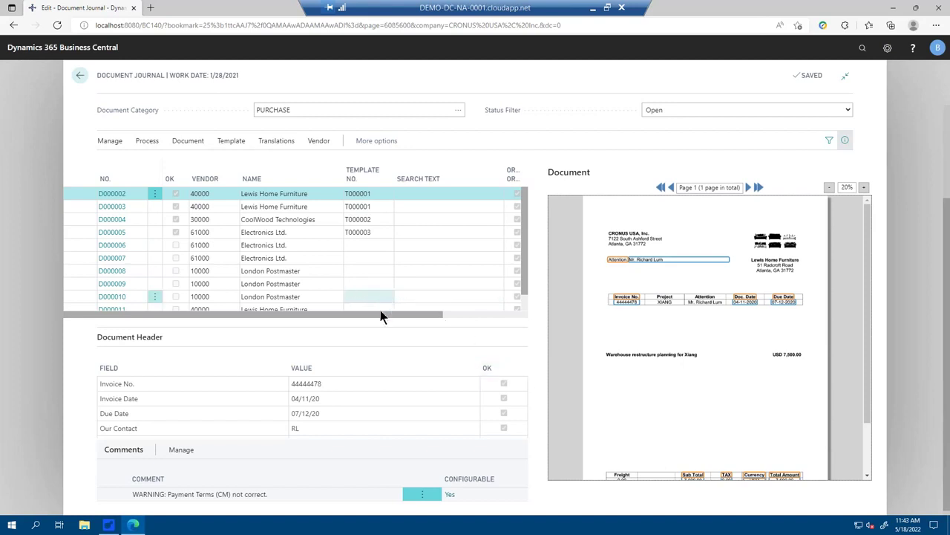
- Examine the captured header fields of Lewis Home Furniture document D000002, from Invoice No. to G/L Account No., against the document image
{"action": "left_click", "coordinate": [335, 382]}
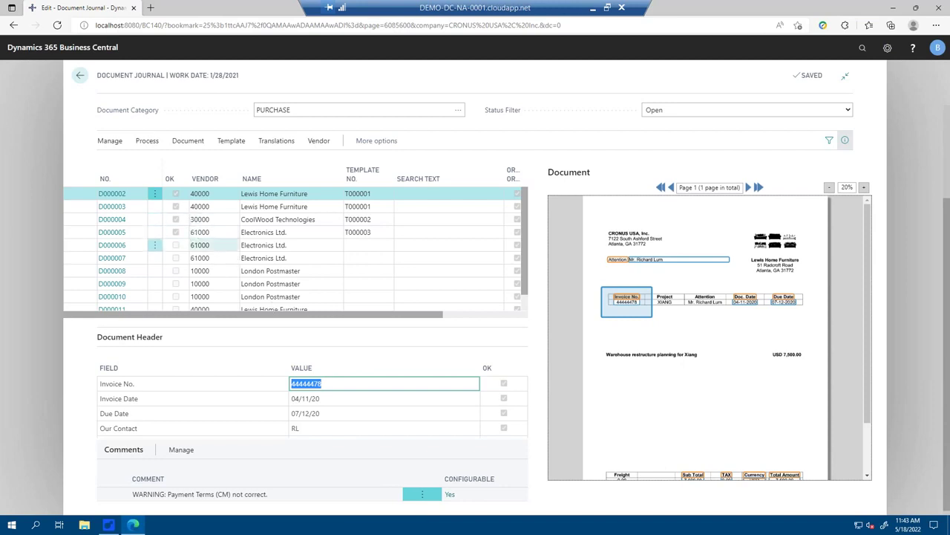
{"action": "left_click", "coordinate": [335, 400]}
{"action": "left_click", "coordinate": [341, 413]}
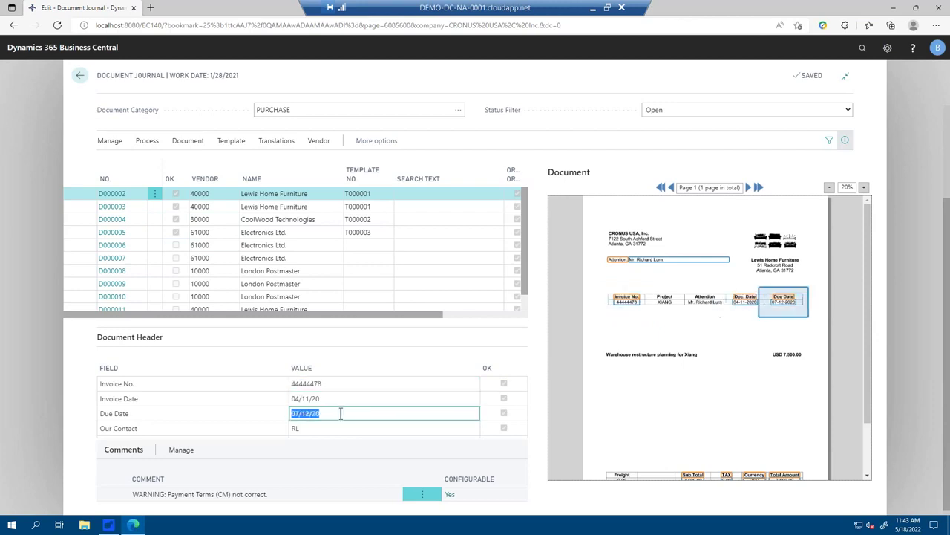
{"action": "key", "text": "Tab"}
{"action": "key", "text": "Tab"}
{"action": "key", "text": "Tab"}
{"action": "key", "text": "Tab"}
{"action": "key", "text": "Tab"}
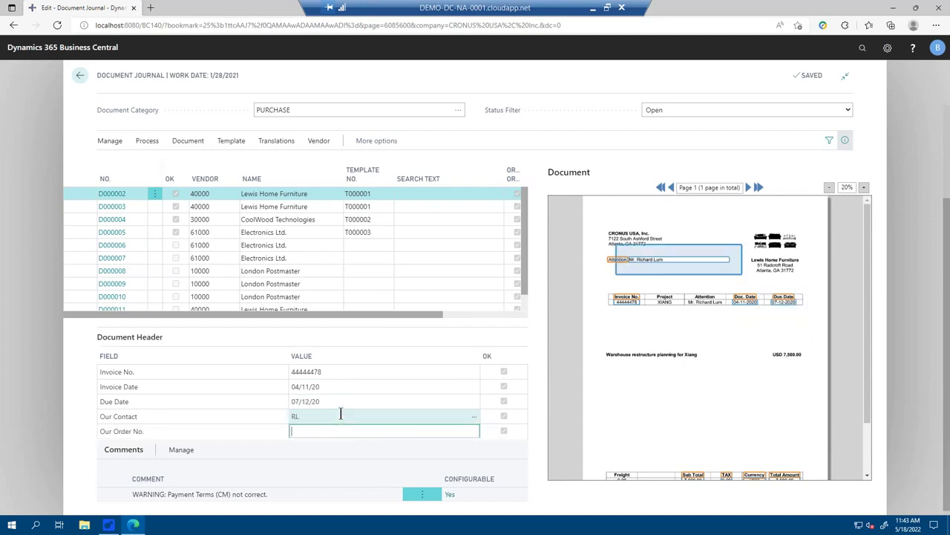
{"action": "key", "text": "Tab"}
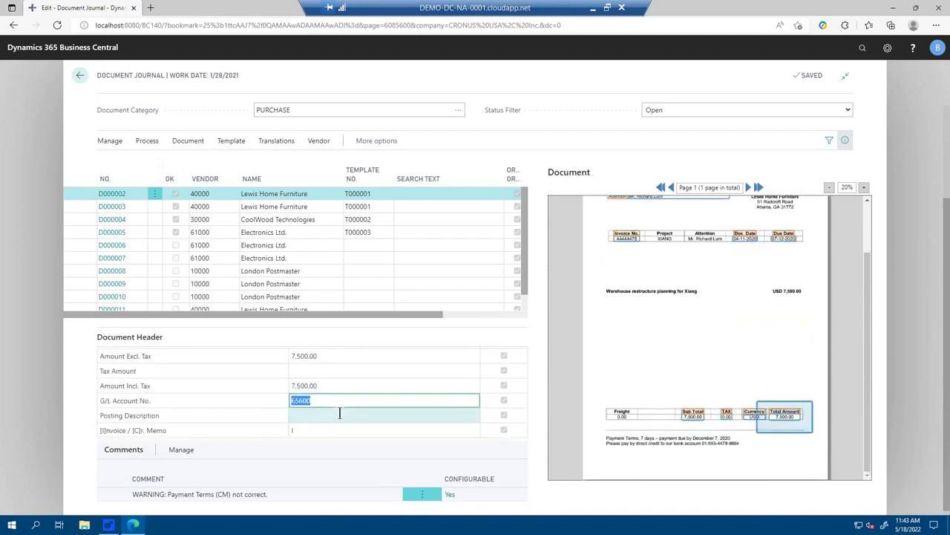
- Capture the text "Warehouse restructure planning for Xiang" from the document image as the Posting Description
{"action": "key", "text": "Tab"}
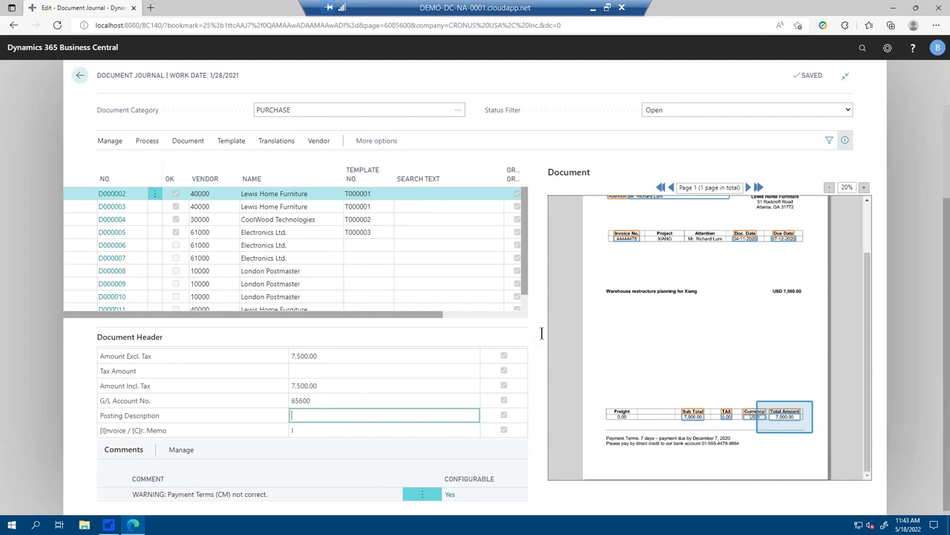
{"action": "left_click_drag", "start_coordinate": [592, 280], "coordinate": [745, 324]}
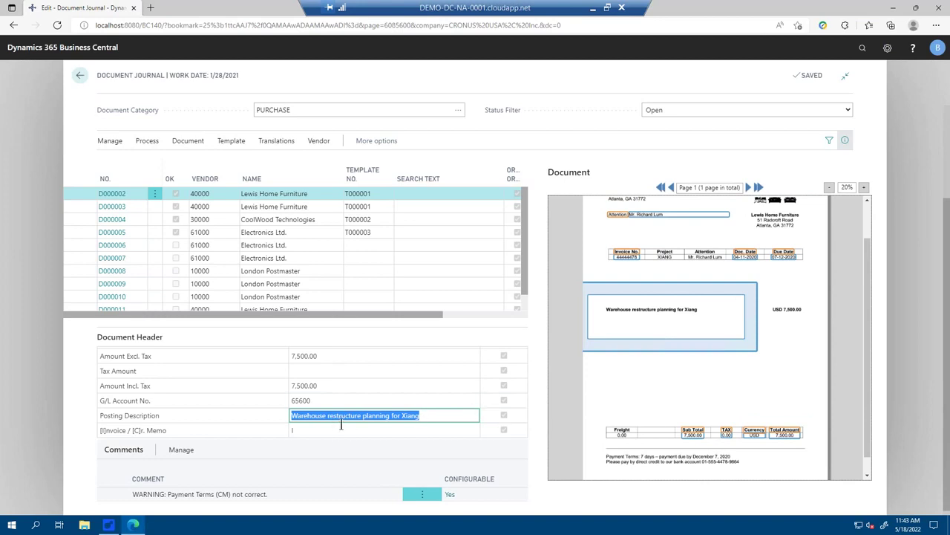
{"action": "key", "text": "Tab"}
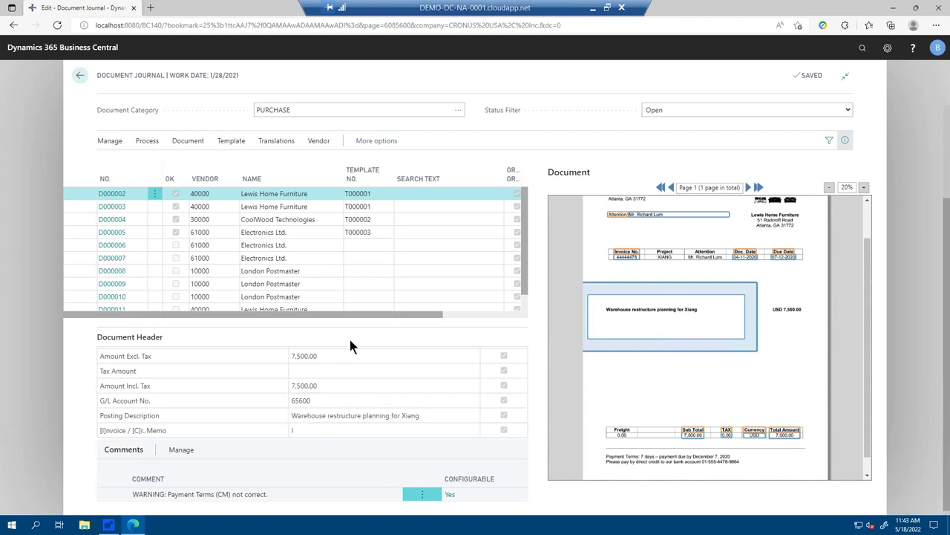
- Open the Lewis Home Furniture template card and review the available options for Invoice Reg. Step 2
{"action": "left_click", "coordinate": [232, 140]}
{"action": "left_click", "coordinate": [139, 161]}
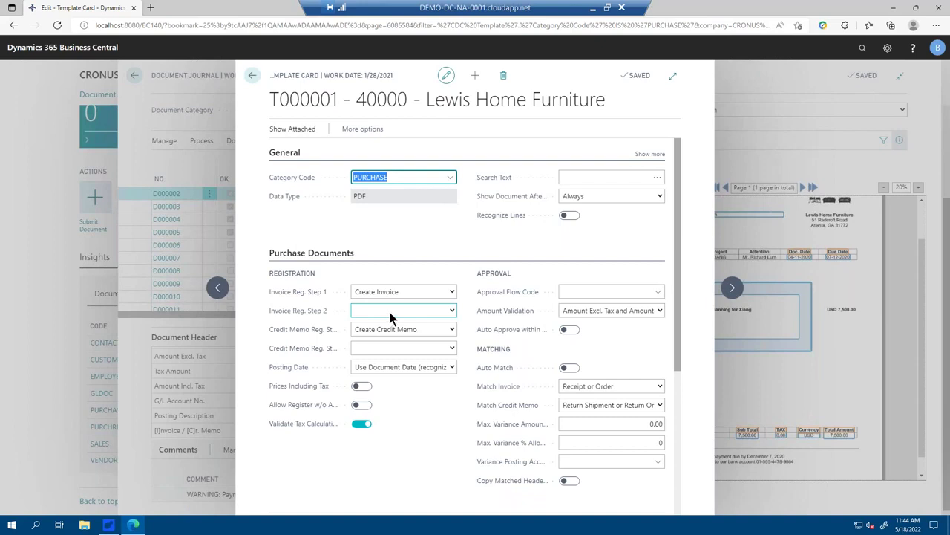
{"action": "left_click", "coordinate": [389, 311]}
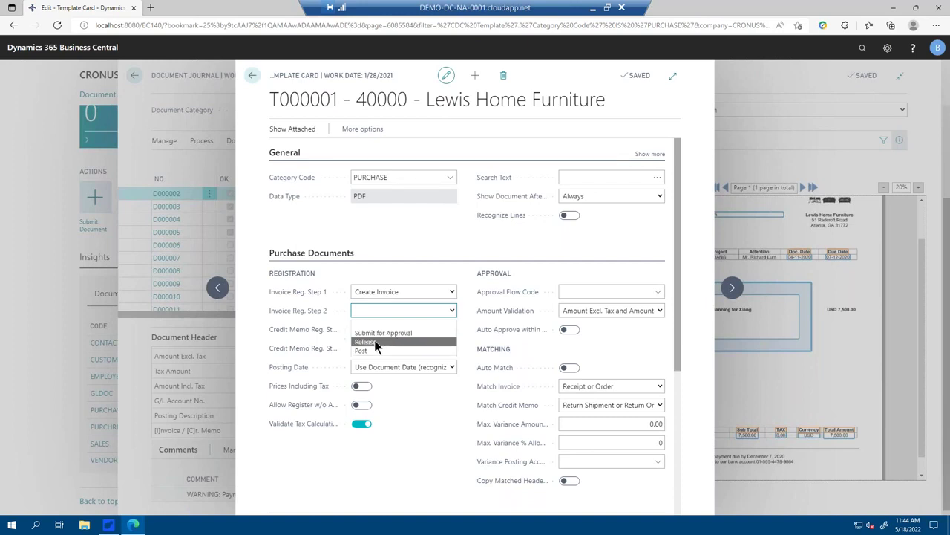
{"action": "left_click", "coordinate": [436, 470]}
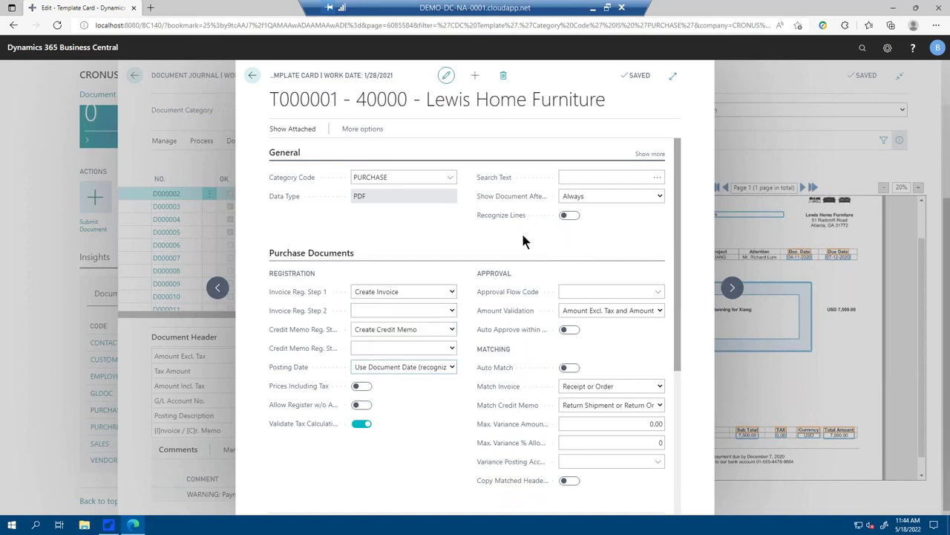
- Enable Recognize Lines and set Match Invoice to Receipt Only in the template, and return to the document journal
{"action": "left_click", "coordinate": [568, 216]}
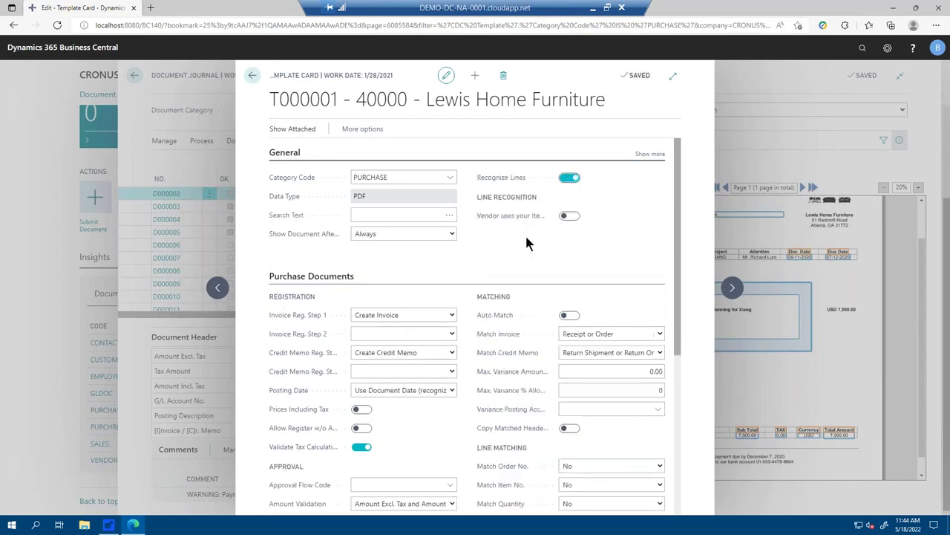
{"action": "scroll", "coordinate": [528, 243], "scroll_direction": "down", "scroll_amount": 2}
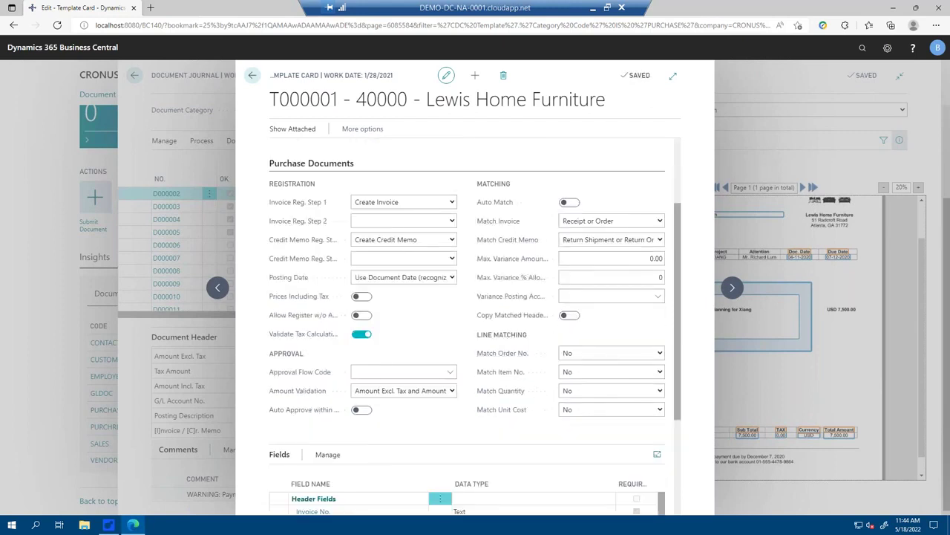
{"action": "left_click", "coordinate": [609, 219]}
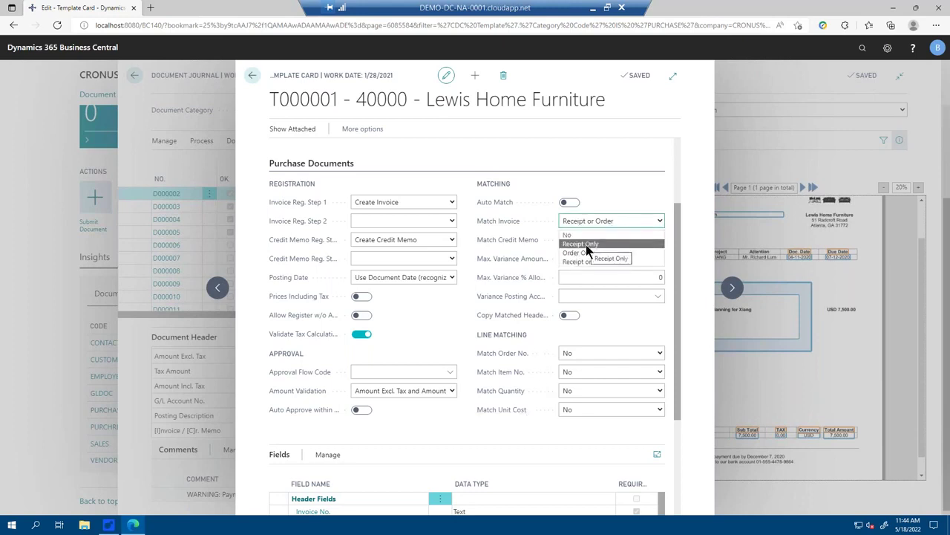
{"action": "left_click", "coordinate": [586, 244]}
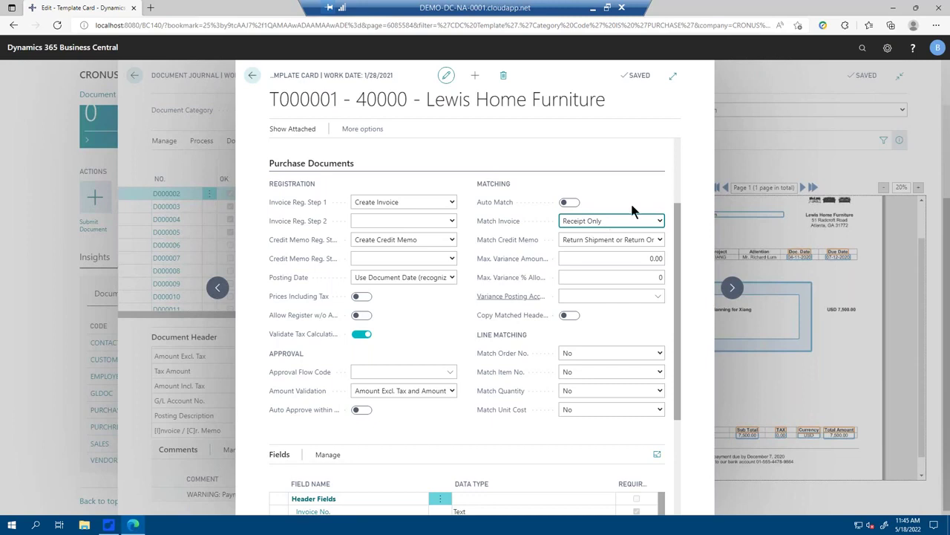
{"action": "left_click", "coordinate": [252, 75]}
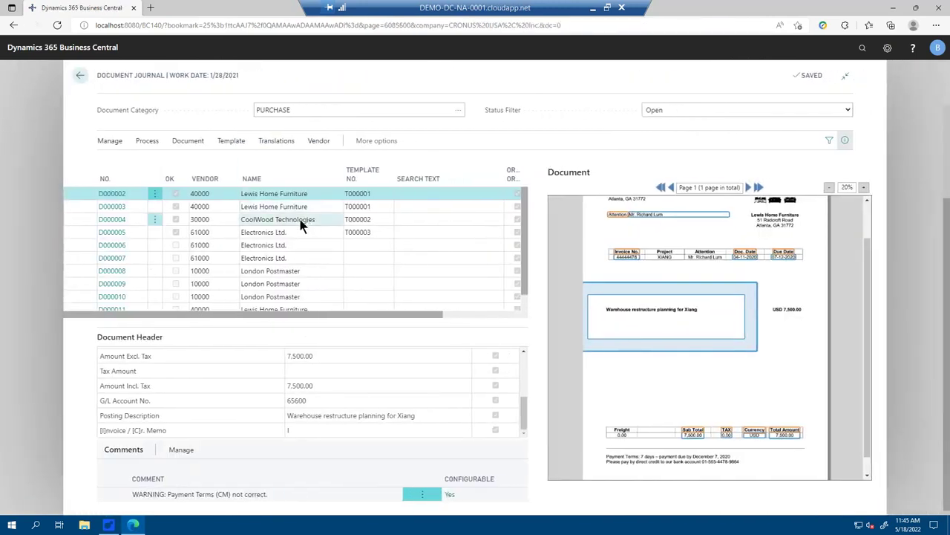
- Check the CoolWood Technologies document's matching comment and open the document card of D000005 from Electronics Ltd
{"action": "left_click", "coordinate": [300, 224]}
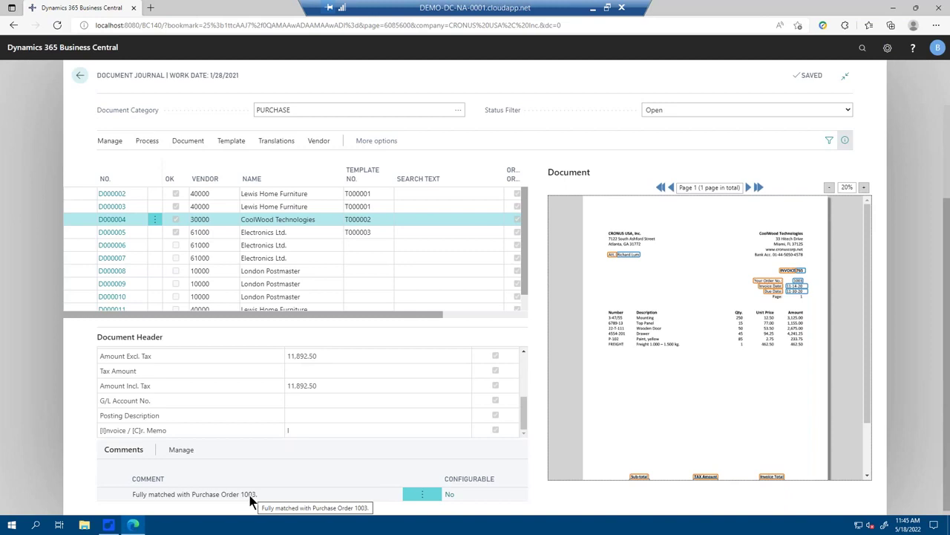
{"action": "left_click", "coordinate": [282, 236]}
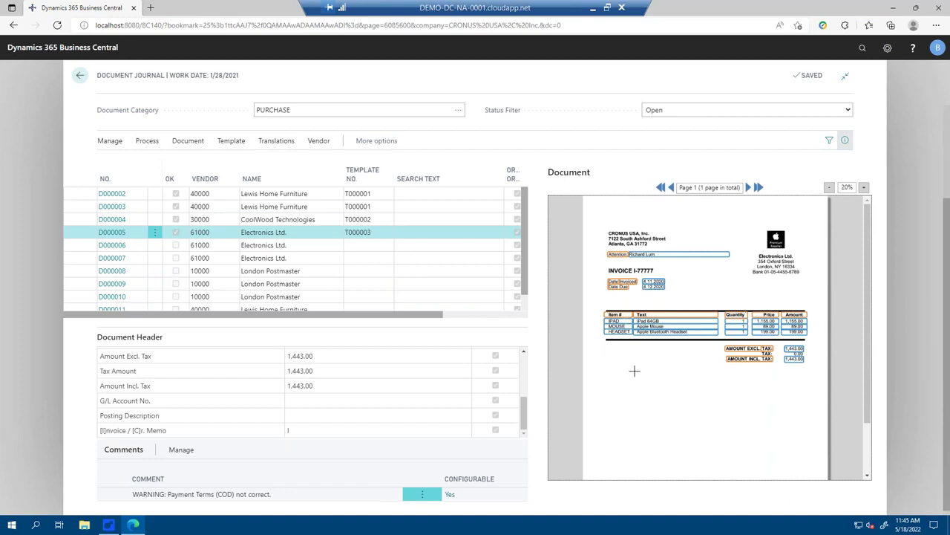
{"action": "left_click", "coordinate": [188, 141]}
{"action": "left_click", "coordinate": [146, 161]}
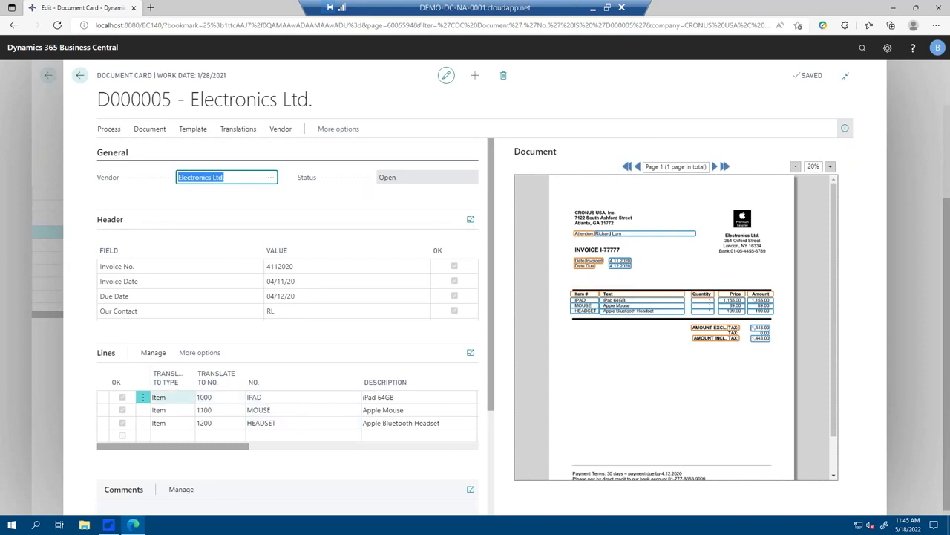
- Review the translation type and item choices for the IPAD line, keep item 1000, and return to the document journal
{"action": "left_click", "coordinate": [184, 397]}
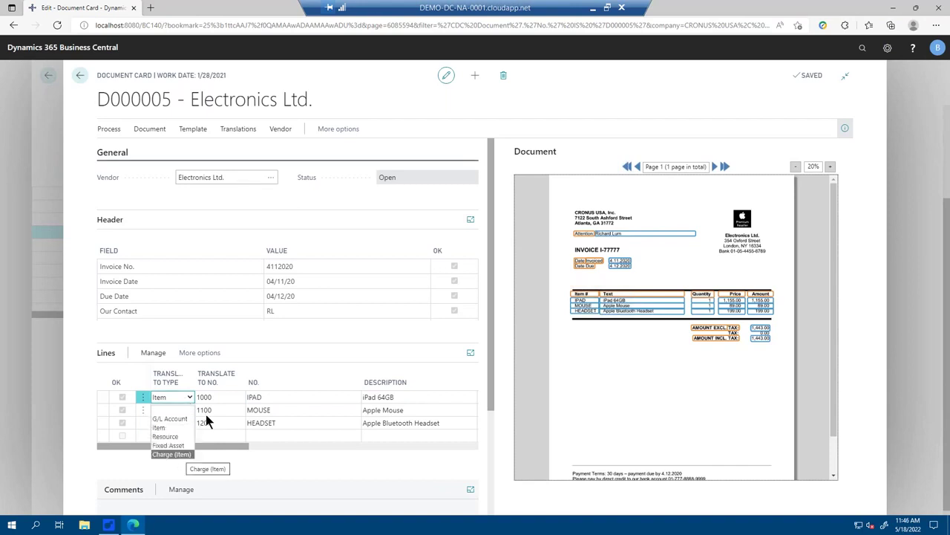
{"action": "left_click", "coordinate": [221, 397]}
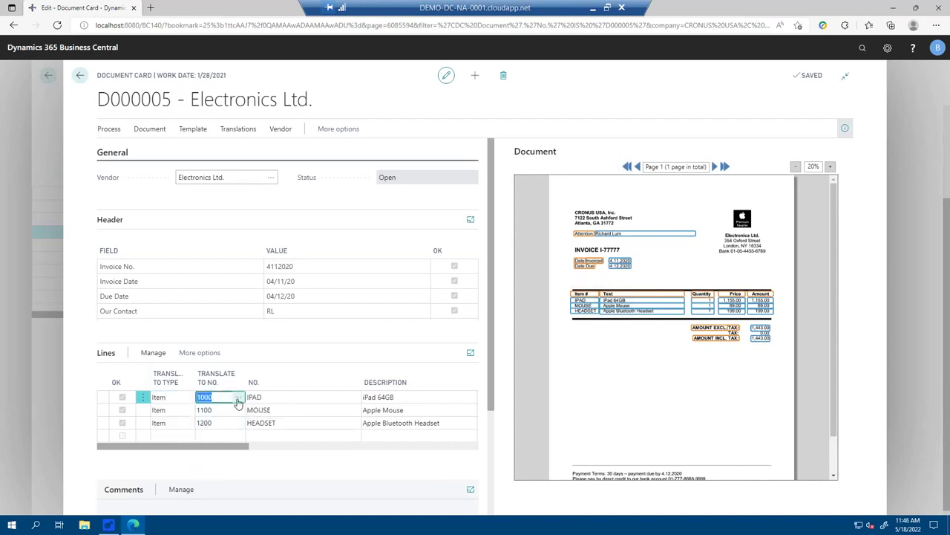
{"action": "left_click", "coordinate": [238, 398]}
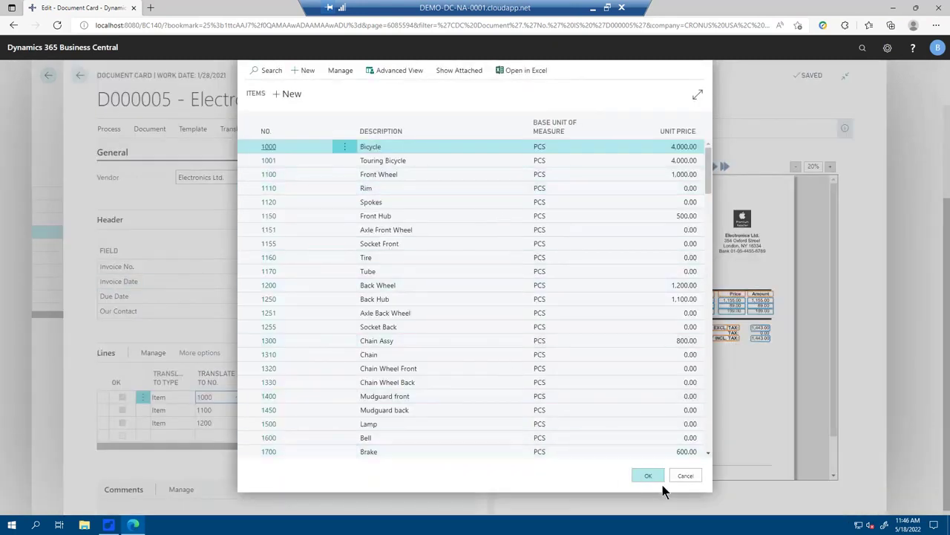
{"action": "left_click", "coordinate": [660, 474]}
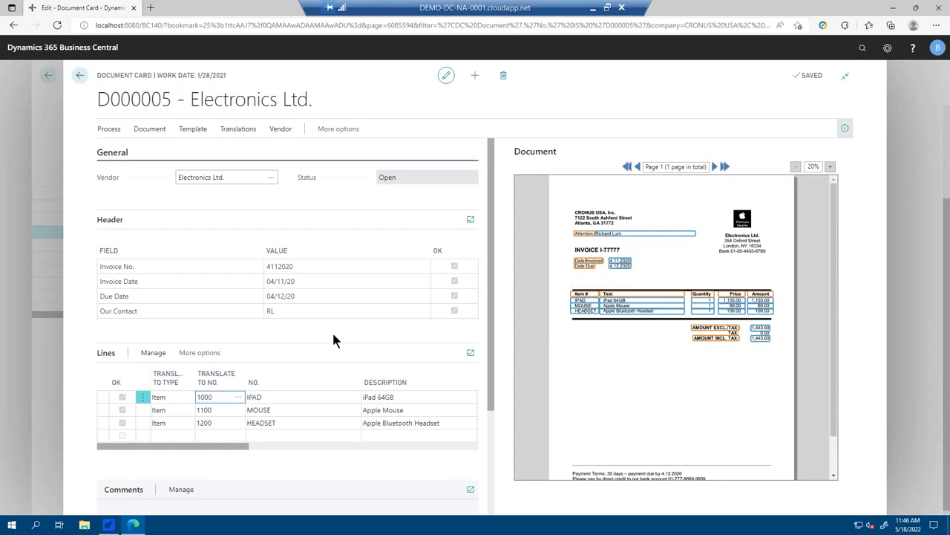
{"action": "left_click", "coordinate": [333, 334]}
{"action": "left_click", "coordinate": [80, 75]}
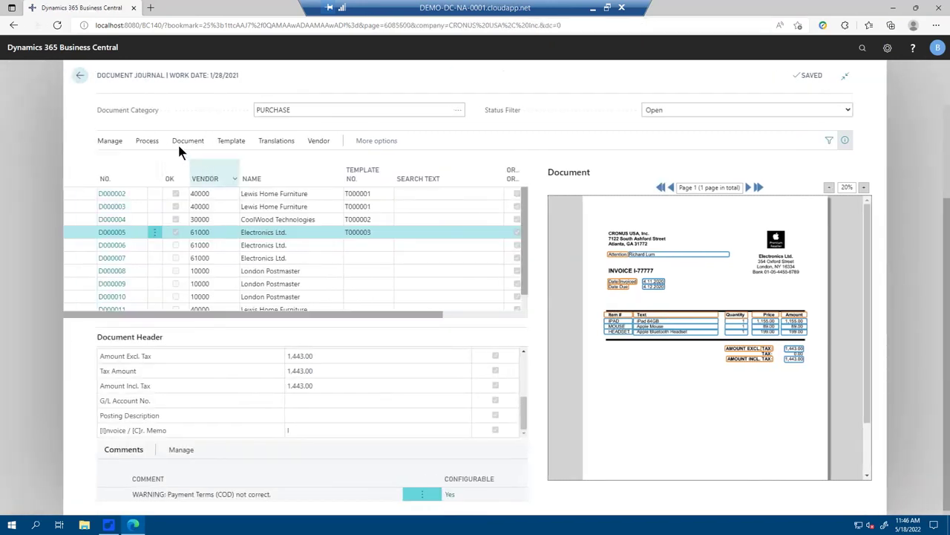
- Register Electronics Ltd. document D000005 as a purchase invoice and send its approval request
{"action": "left_click", "coordinate": [157, 144]}
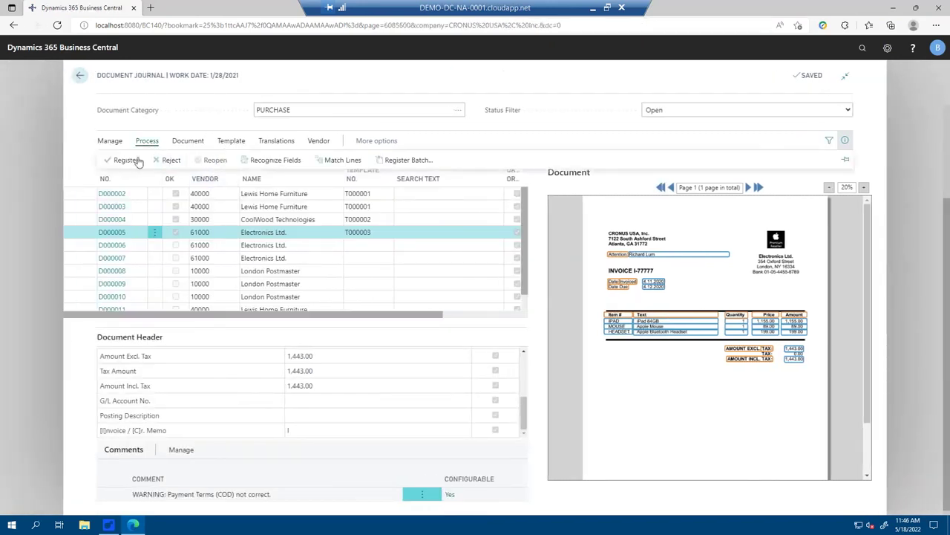
{"action": "left_click", "coordinate": [124, 163]}
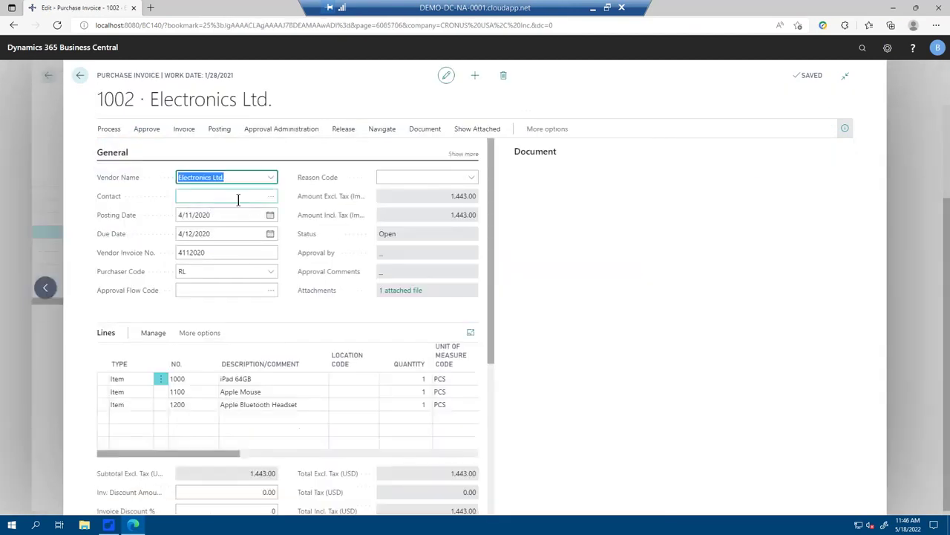
{"action": "left_click", "coordinate": [304, 131]}
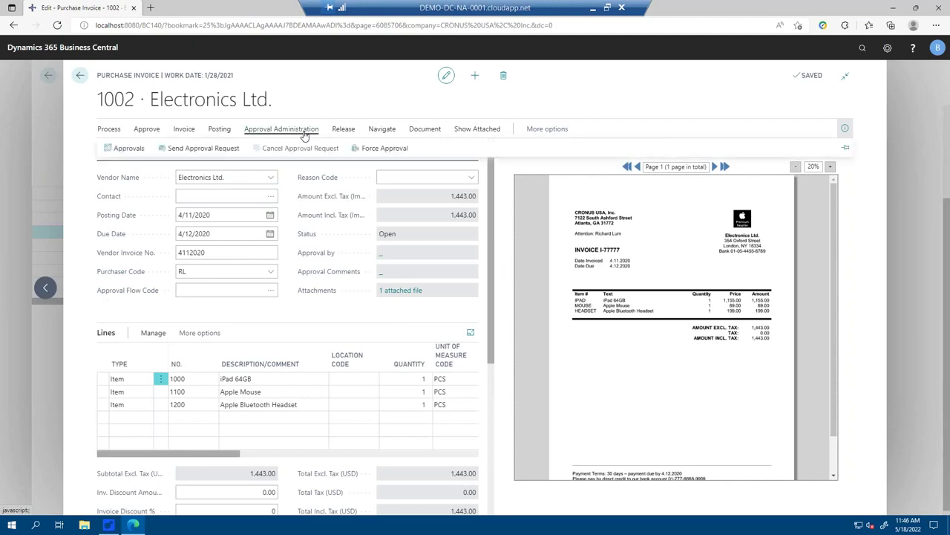
{"action": "left_click", "coordinate": [202, 149]}
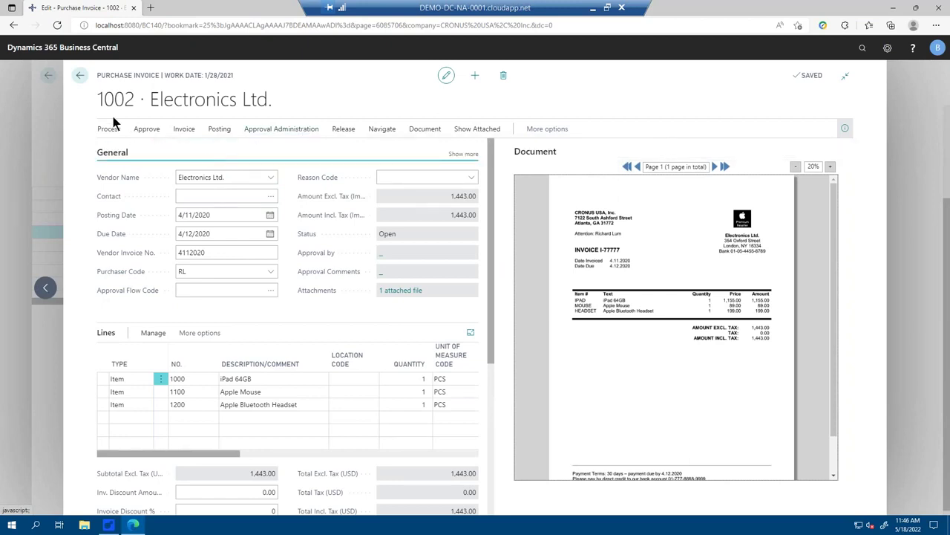
{"action": "key", "text": "Return"}
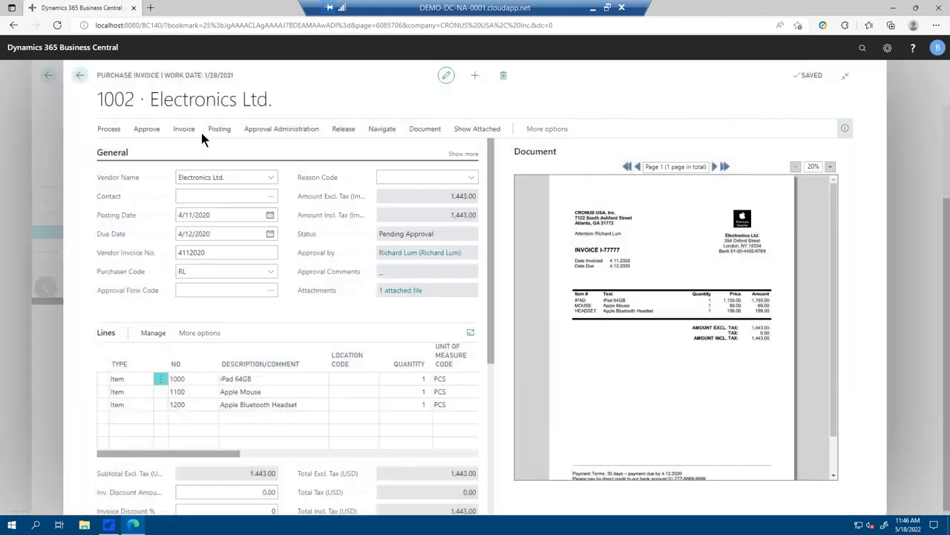
- Return to the role center and open the list of purchase invoices for approval
{"action": "left_click", "coordinate": [79, 75]}
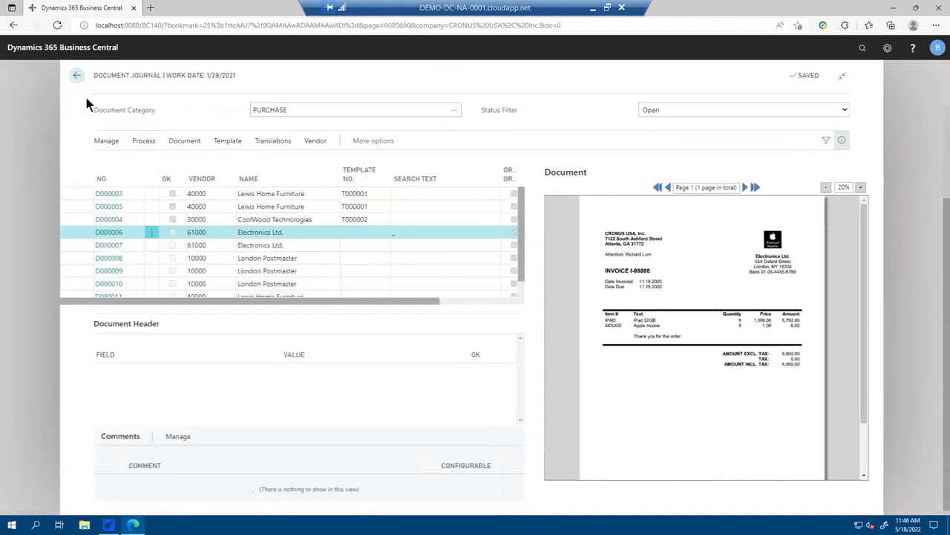
{"action": "left_click", "coordinate": [80, 75]}
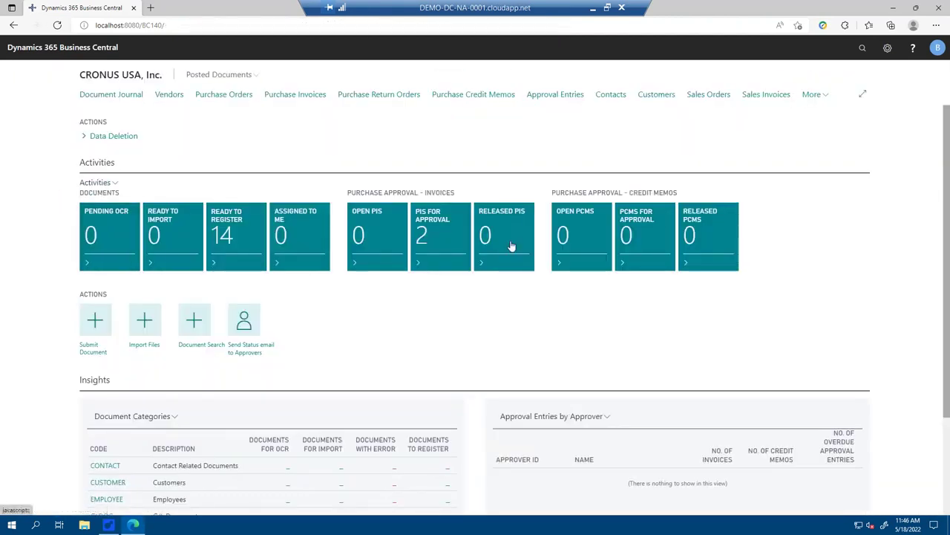
{"action": "left_click", "coordinate": [440, 236]}
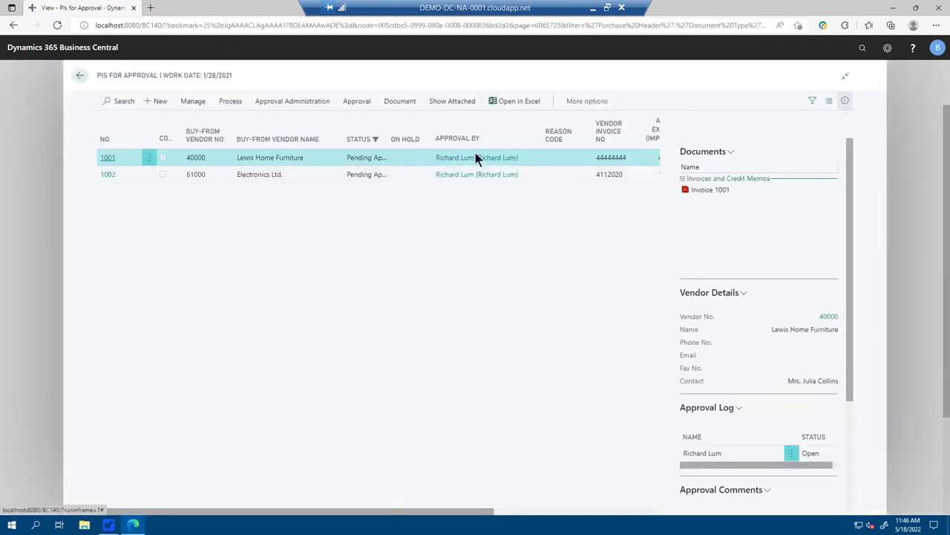
- Review the amounts and due dates of the invoices awaiting approval and inspect the card of Lewis Home Furniture's invoice 1001
{"action": "left_click_drag", "start_coordinate": [384, 511], "coordinate": [601, 525]}
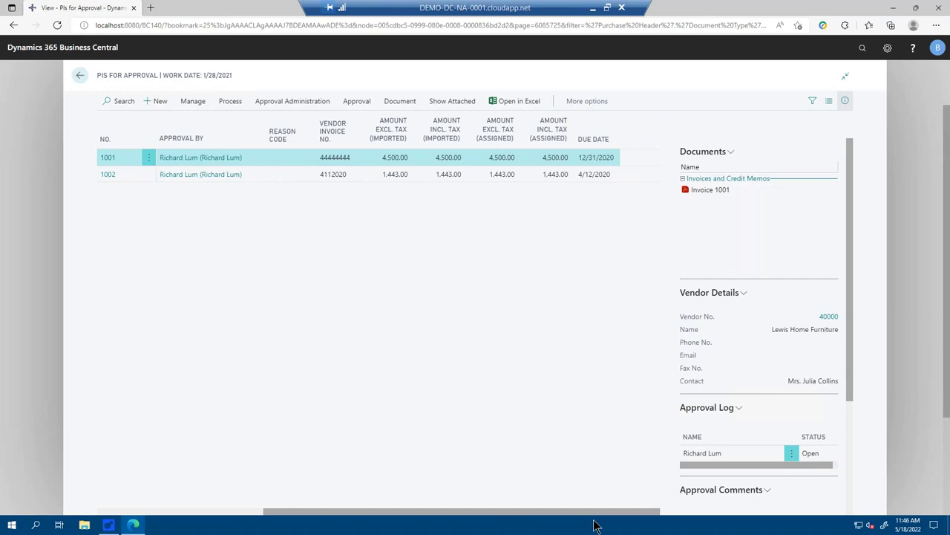
{"action": "left_click_drag", "start_coordinate": [514, 511], "coordinate": [333, 495]}
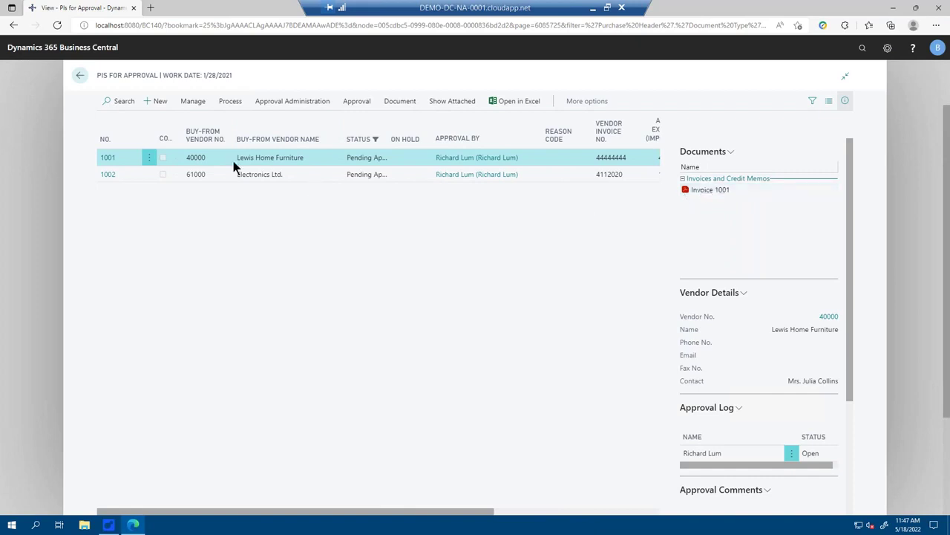
{"action": "left_click", "coordinate": [115, 158]}
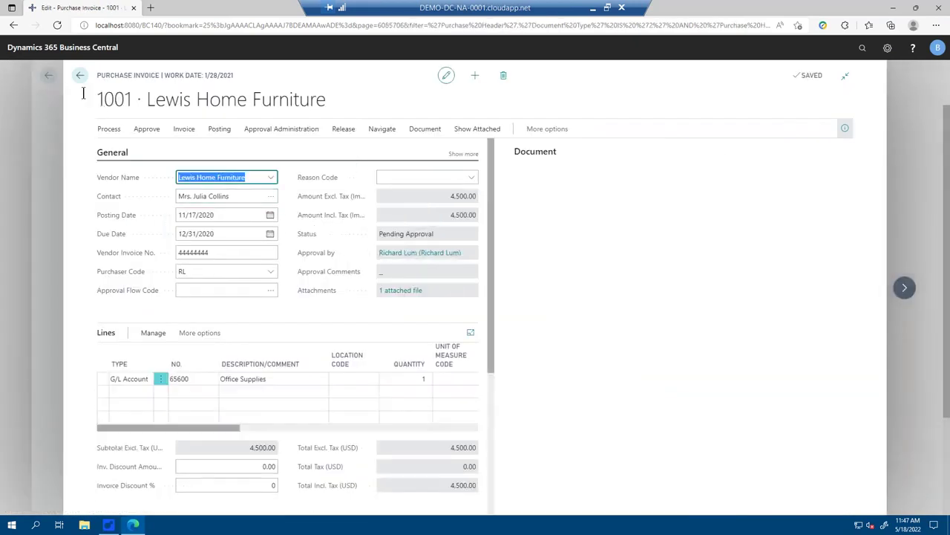
{"action": "left_click", "coordinate": [80, 78]}
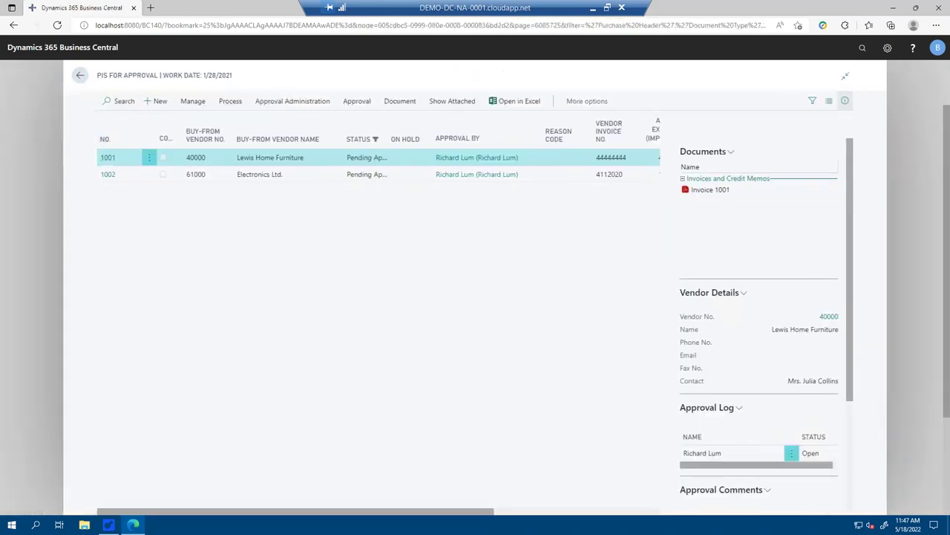
- Switch to the Web Approval Portal through the Continia Demo System and approve Electronics Ltd. invoice 1002
{"action": "key", "text": "Escape"}
{"action": "left_click", "coordinate": [893, 7]}
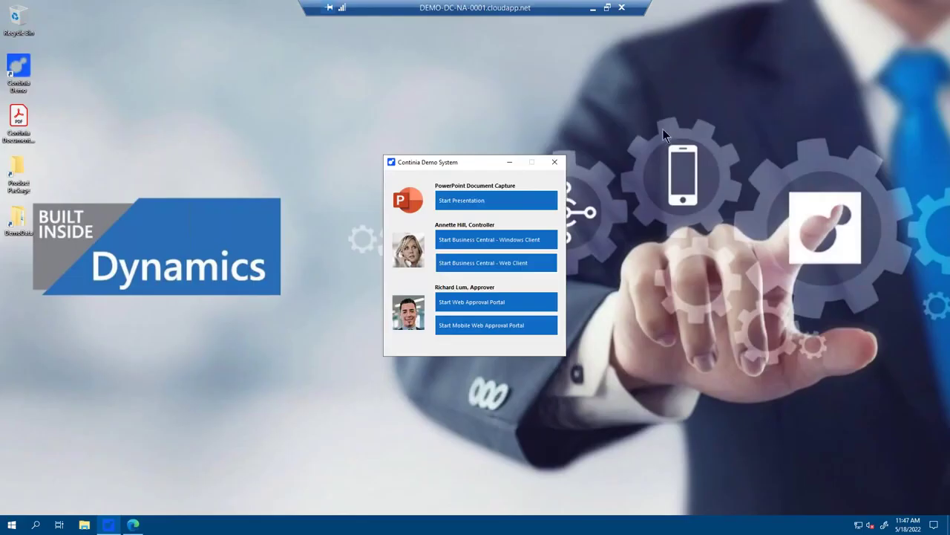
{"action": "left_click", "coordinate": [501, 306]}
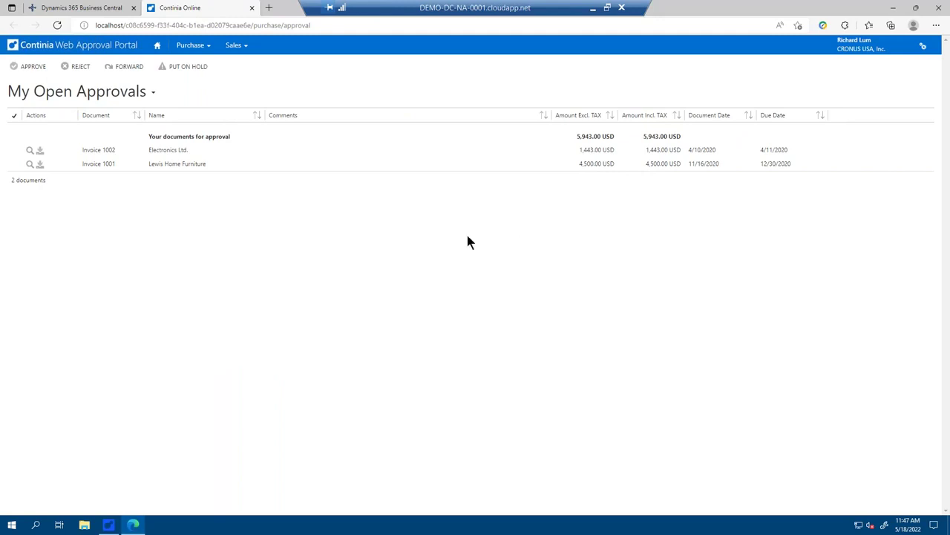
{"action": "left_click", "coordinate": [190, 153]}
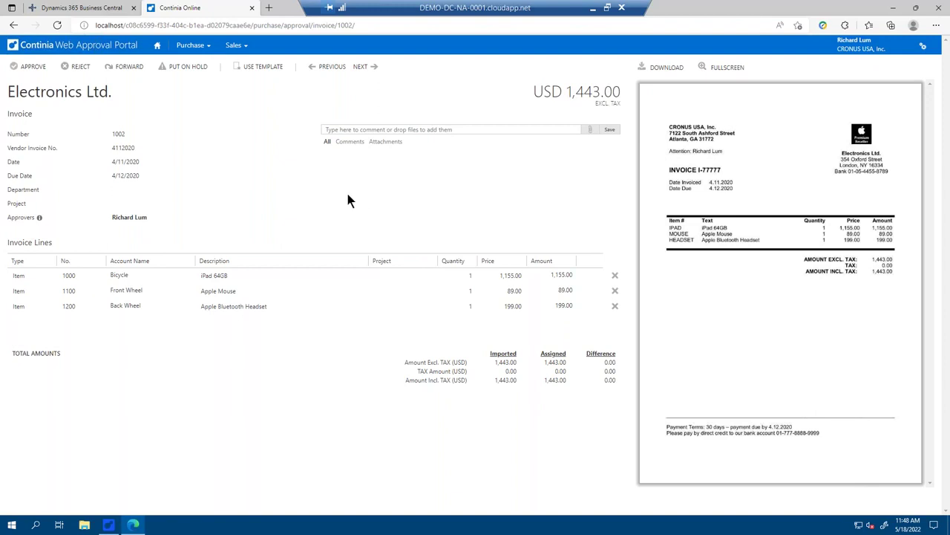
{"action": "left_click", "coordinate": [30, 67]}
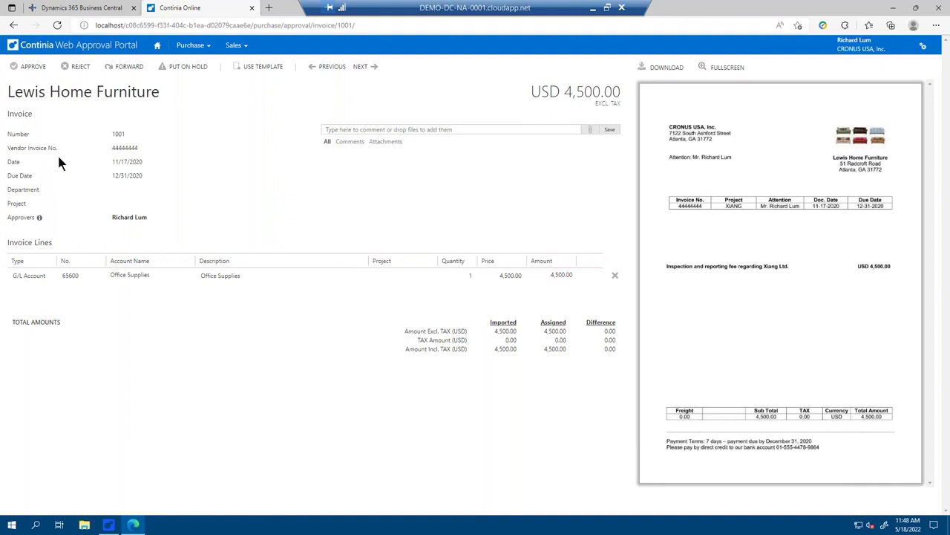
- Review the G/L account choices for the Lewis Home Furniture invoice line, keep account 65600, and approve invoice 1001
{"action": "left_click", "coordinate": [100, 278]}
{"action": "left_click", "coordinate": [99, 279]}
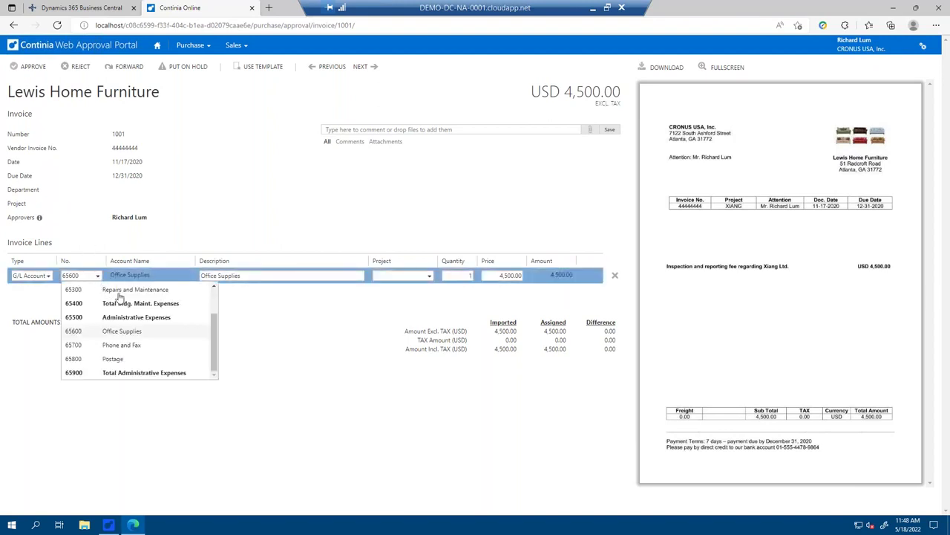
{"action": "scroll", "coordinate": [215, 342], "scroll_direction": "up", "scroll_amount": 3}
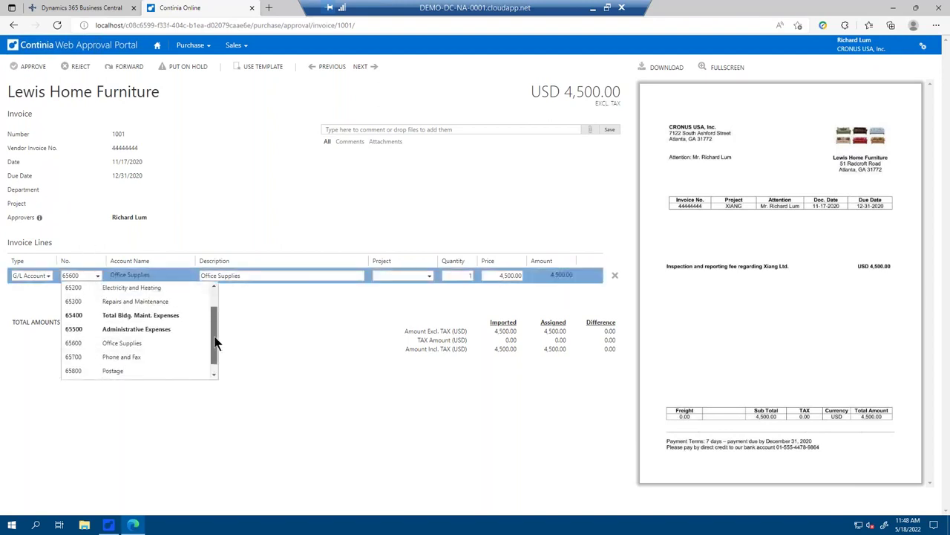
{"action": "scroll", "coordinate": [214, 334], "scroll_direction": "down", "scroll_amount": 3}
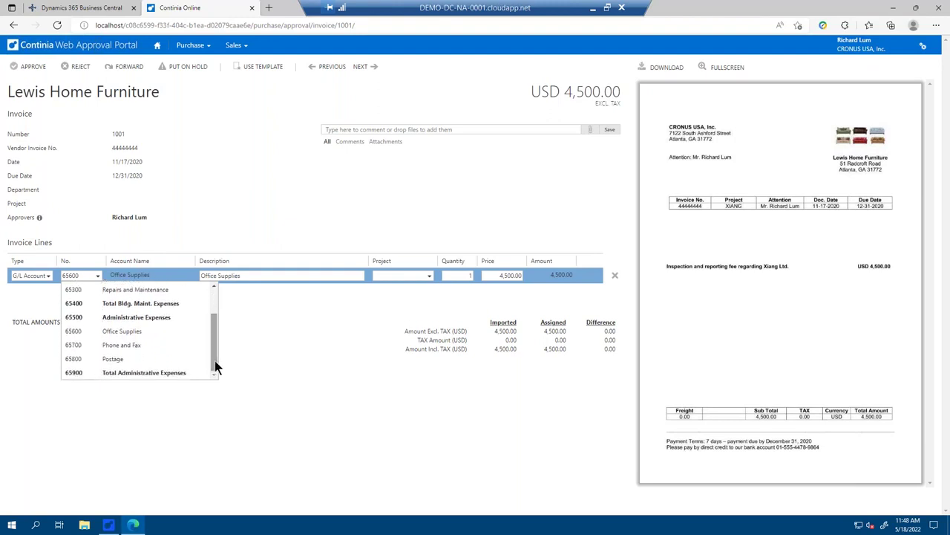
{"action": "left_click", "coordinate": [289, 324]}
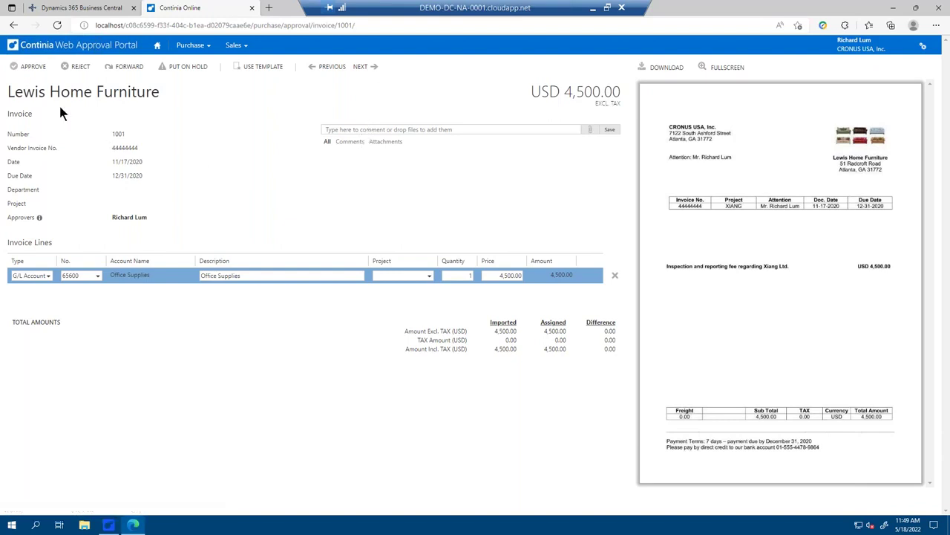
{"action": "left_click", "coordinate": [30, 67]}
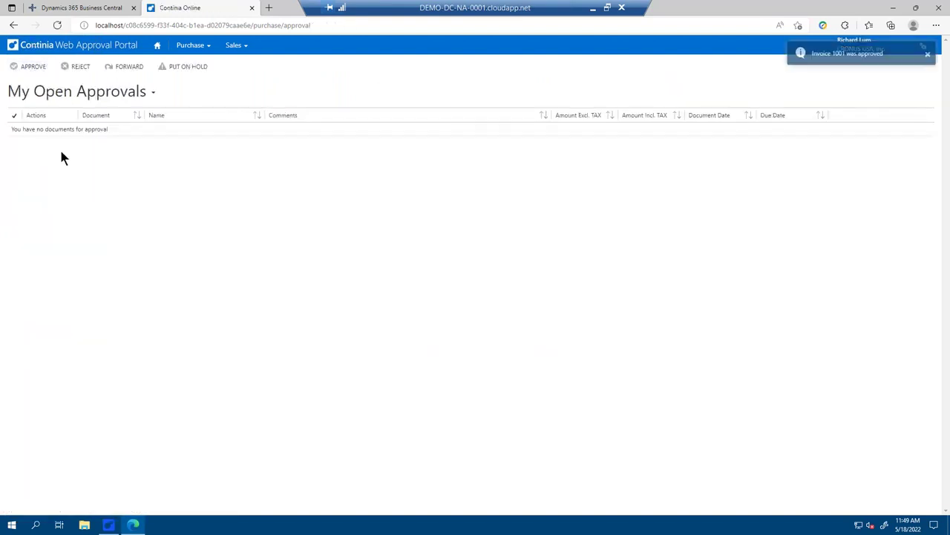
- Switch back to Business Central and post Lewis Home Furniture's invoice 1001 from the released purchase invoices
{"action": "left_click", "coordinate": [87, 7]}
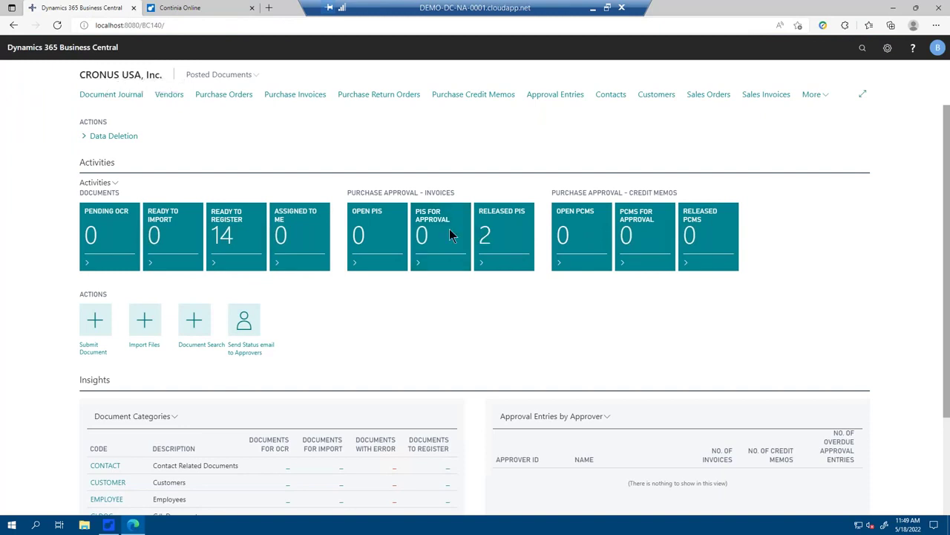
{"action": "left_click", "coordinate": [508, 244]}
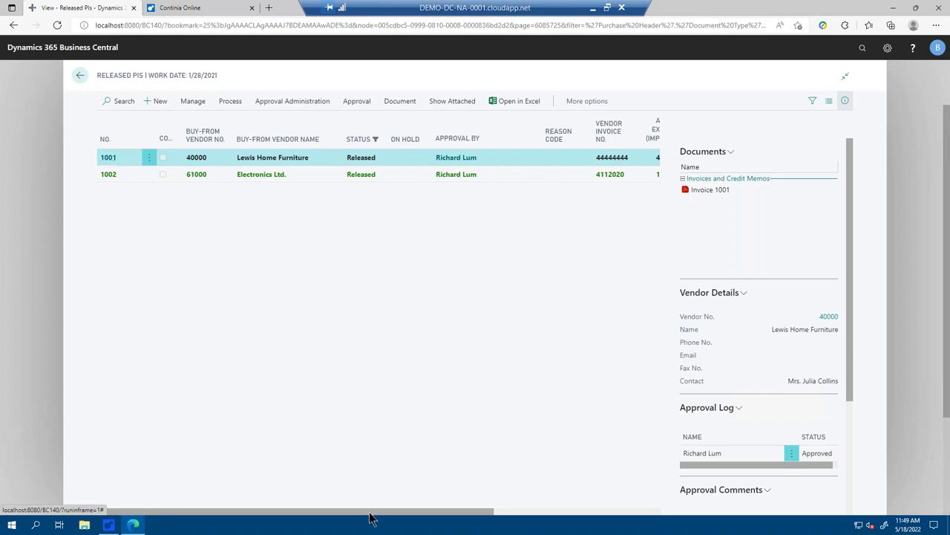
{"action": "left_click_drag", "start_coordinate": [391, 517], "coordinate": [246, 497]}
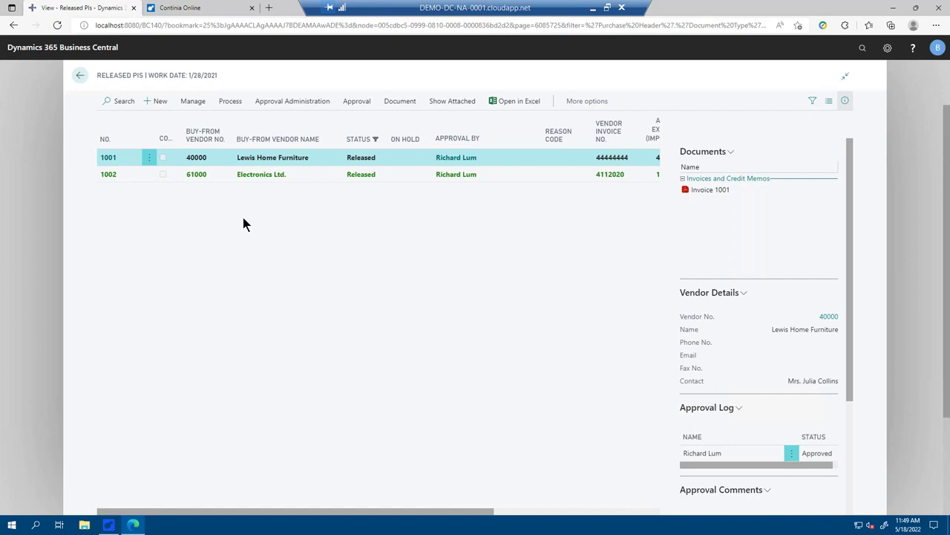
{"action": "left_click", "coordinate": [229, 101]}
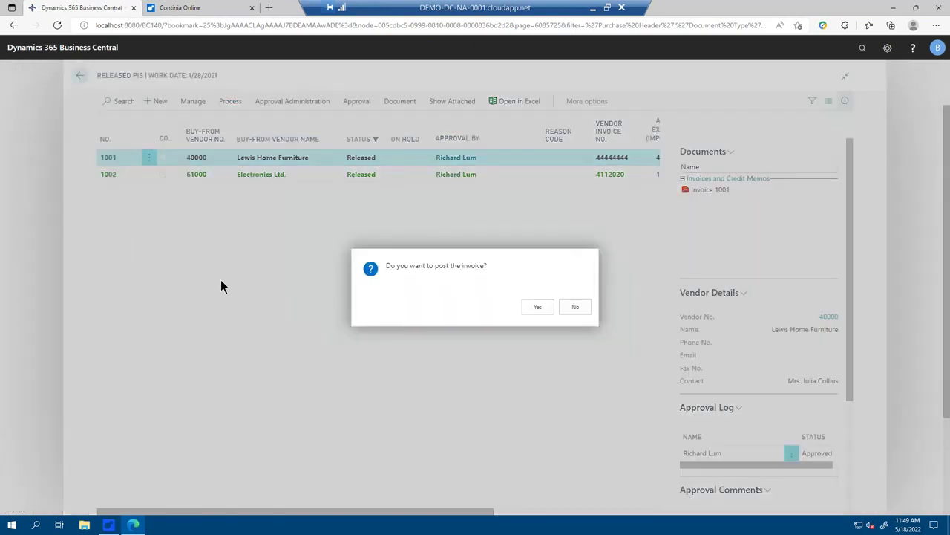
{"action": "left_click", "coordinate": [537, 309]}
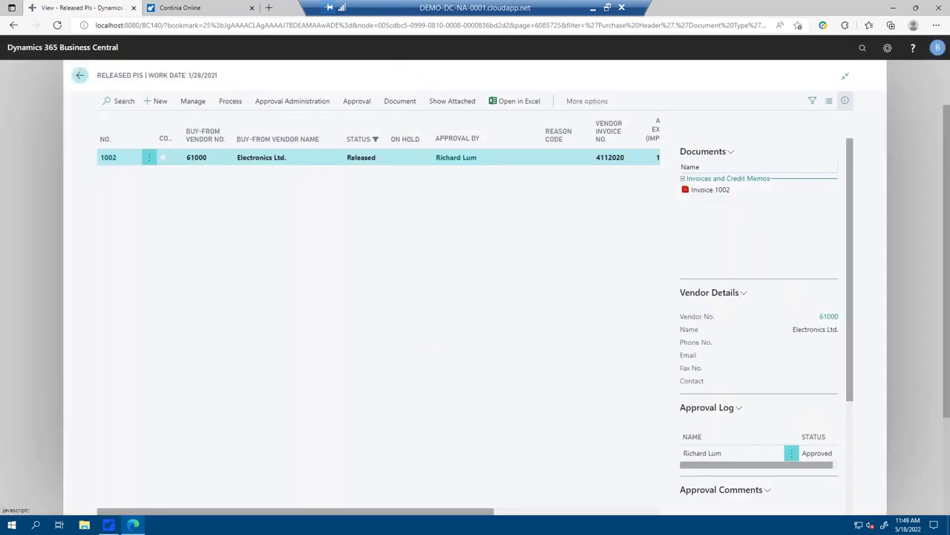
- Sort the posted purchase invoices by vendor in ascending order and open Lewis Home Furniture's posted invoice
{"action": "left_click", "coordinate": [80, 75]}
{"action": "left_click", "coordinate": [236, 78]}
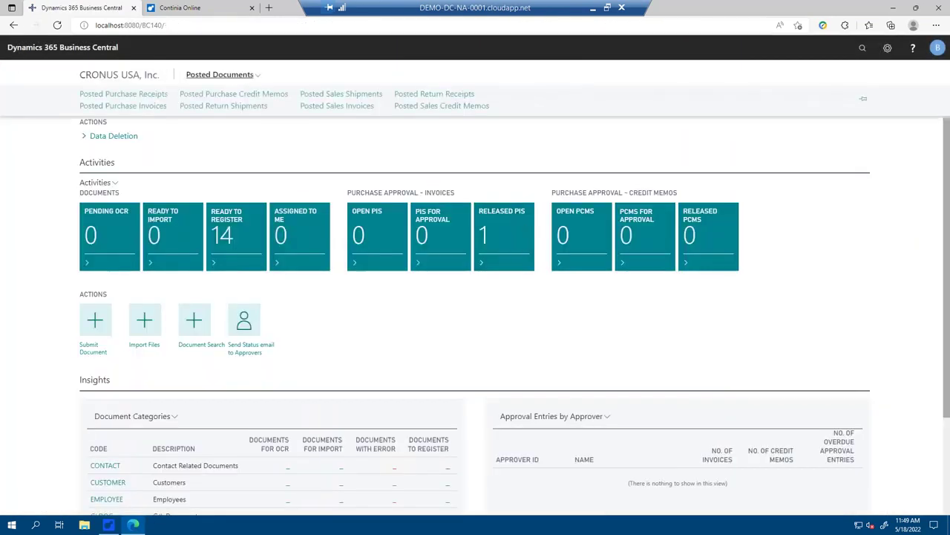
{"action": "left_click", "coordinate": [156, 107]}
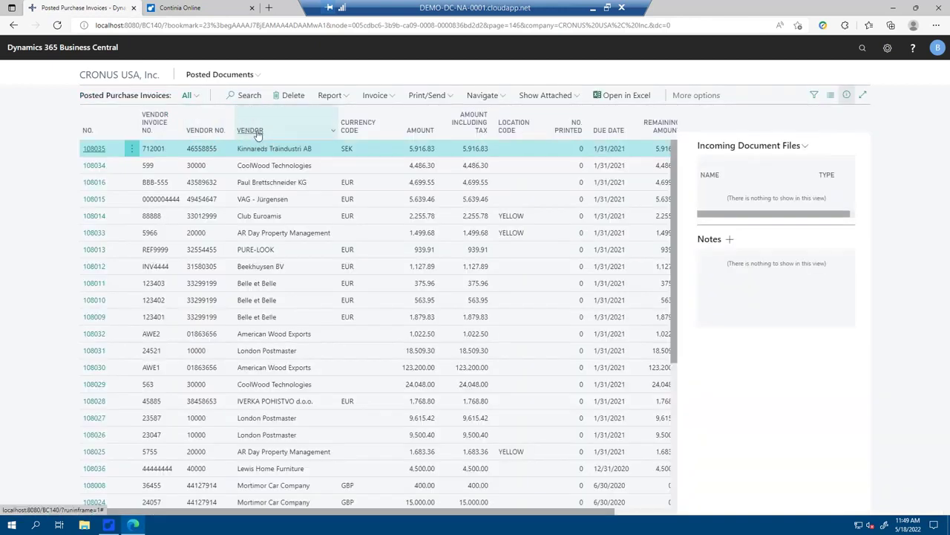
{"action": "left_click", "coordinate": [257, 133]}
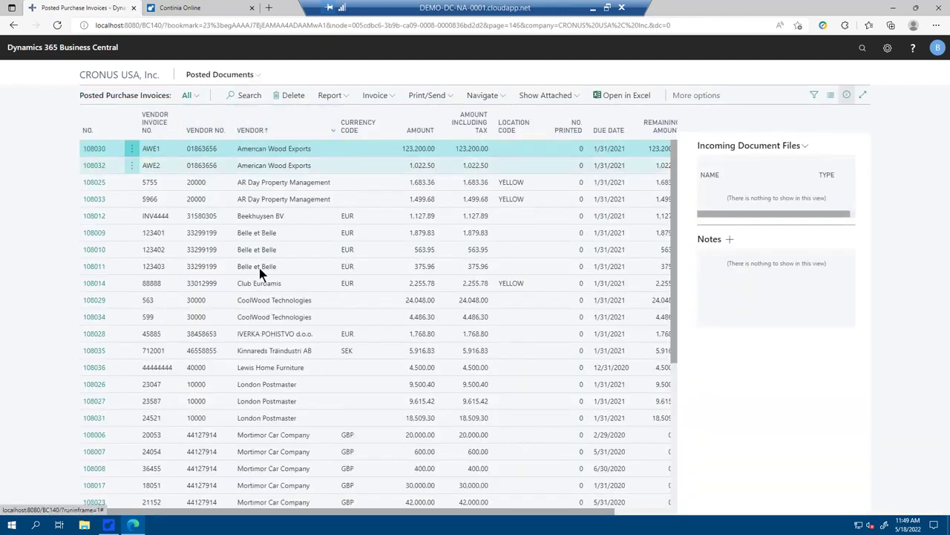
{"action": "left_click", "coordinate": [94, 367]}
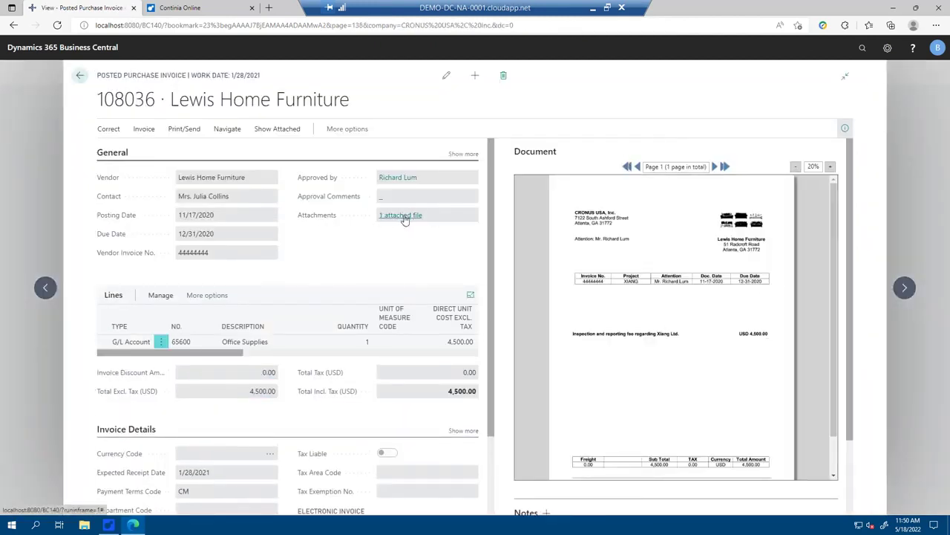
- Check the posted approval entries of Lewis Home Furniture's posted invoice and return to the invoice card
{"action": "left_click", "coordinate": [347, 128]}
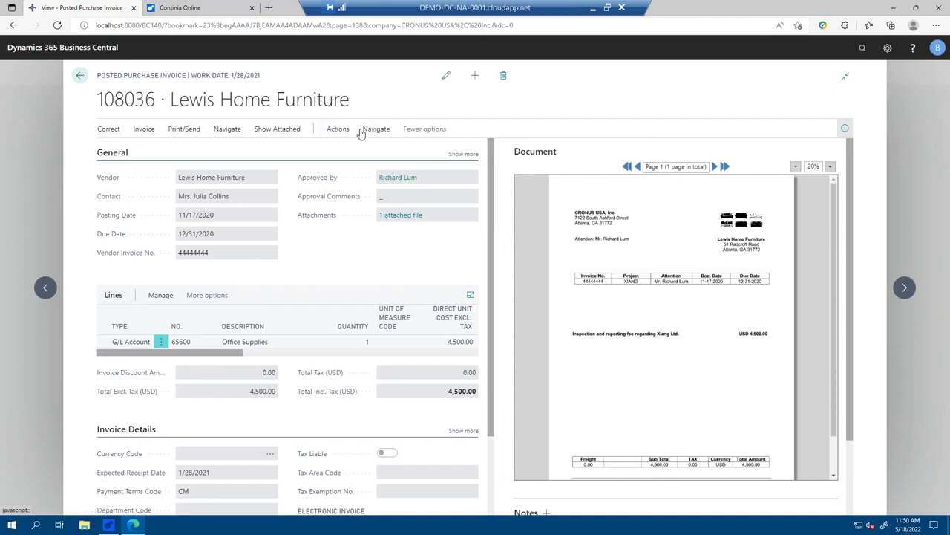
{"action": "left_click", "coordinate": [377, 129]}
{"action": "left_click", "coordinate": [133, 151]}
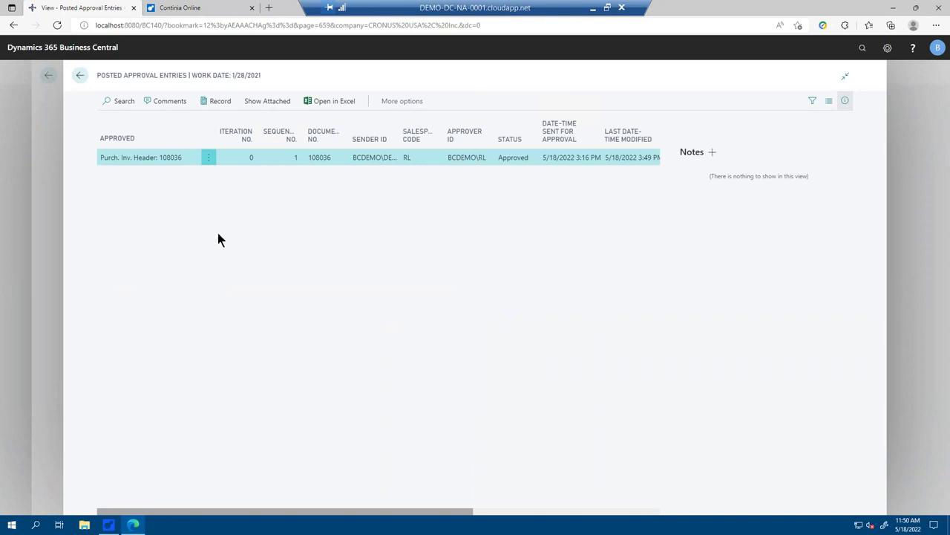
{"action": "left_click", "coordinate": [81, 76]}
- Review the related entries of Lewis Home Furniture's posted invoice with Navigate and return to the posted purchase invoices list
{"action": "left_click", "coordinate": [336, 130]}
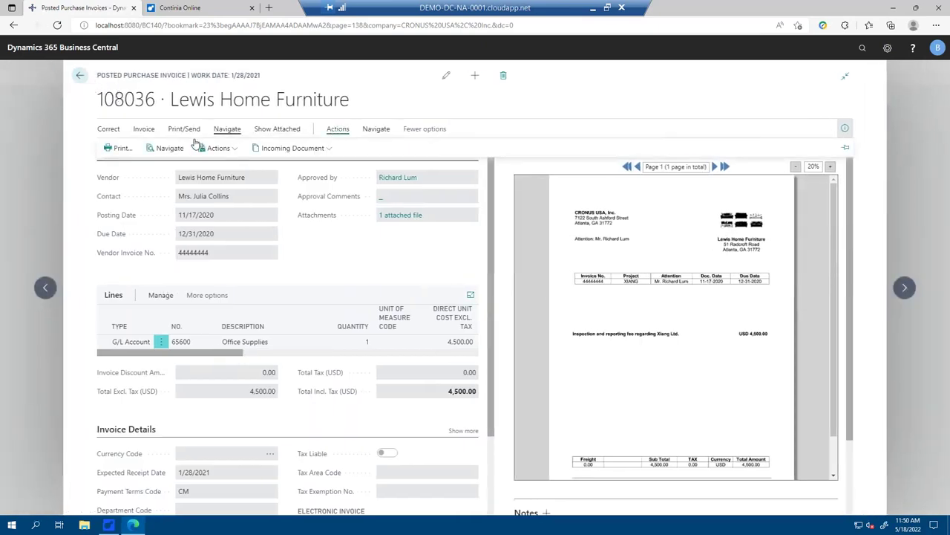
{"action": "left_click", "coordinate": [165, 149]}
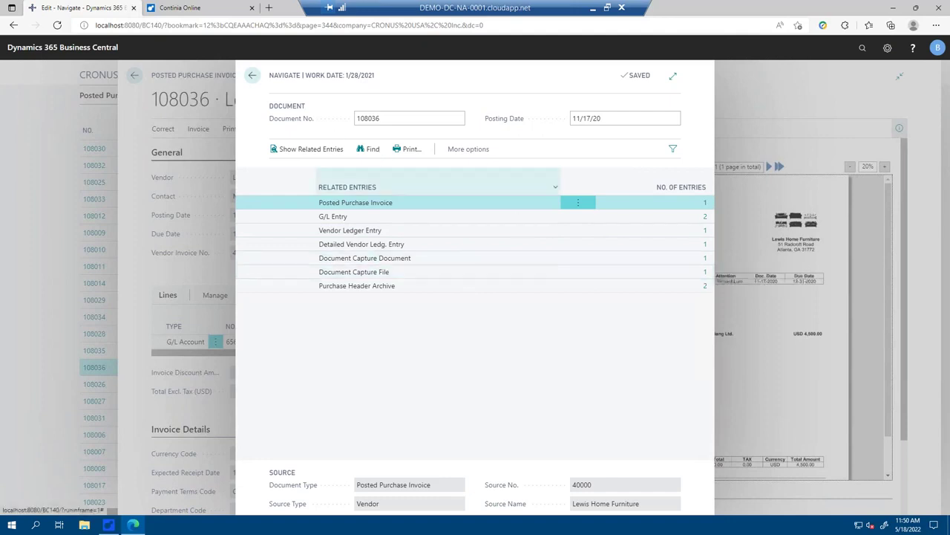
{"action": "left_click", "coordinate": [251, 77]}
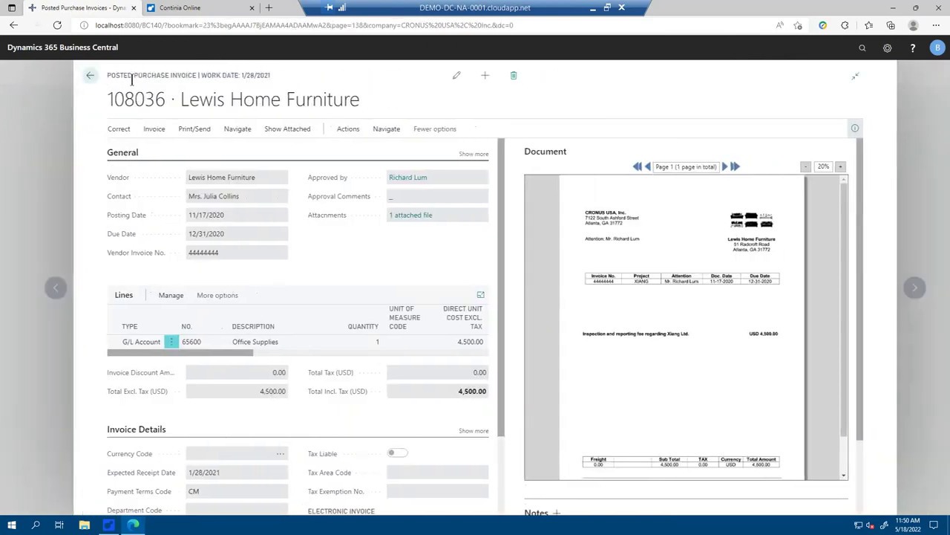
{"action": "left_click", "coordinate": [79, 75]}
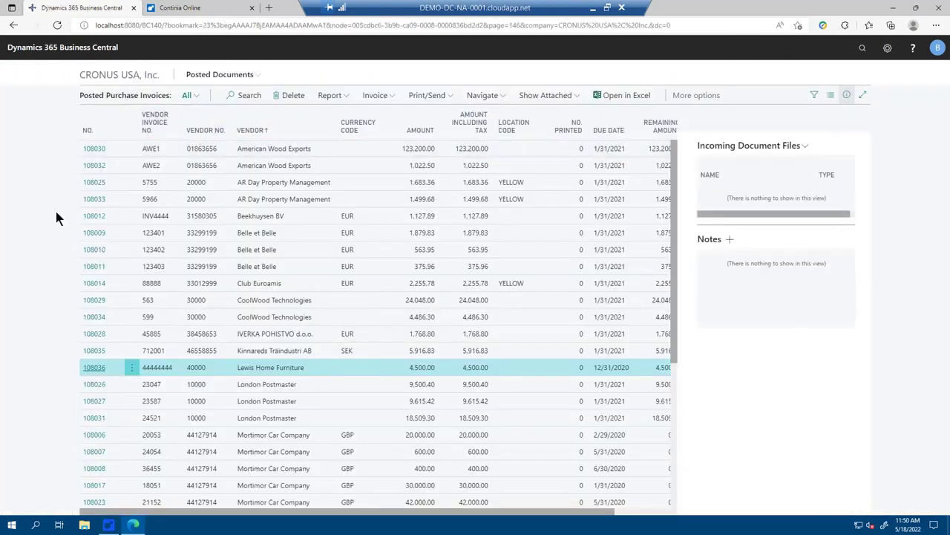